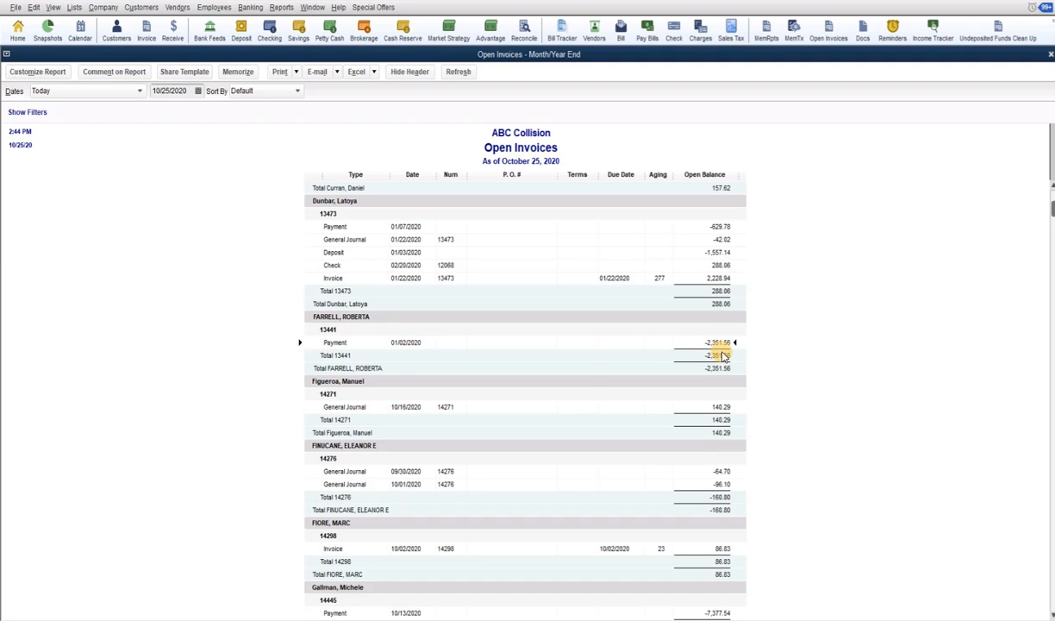
# Open the 01/02/2020 payment of 2,351.56 from the Open Invoices report, review its details, and close it
pyautogui.doubleClick(717, 344)
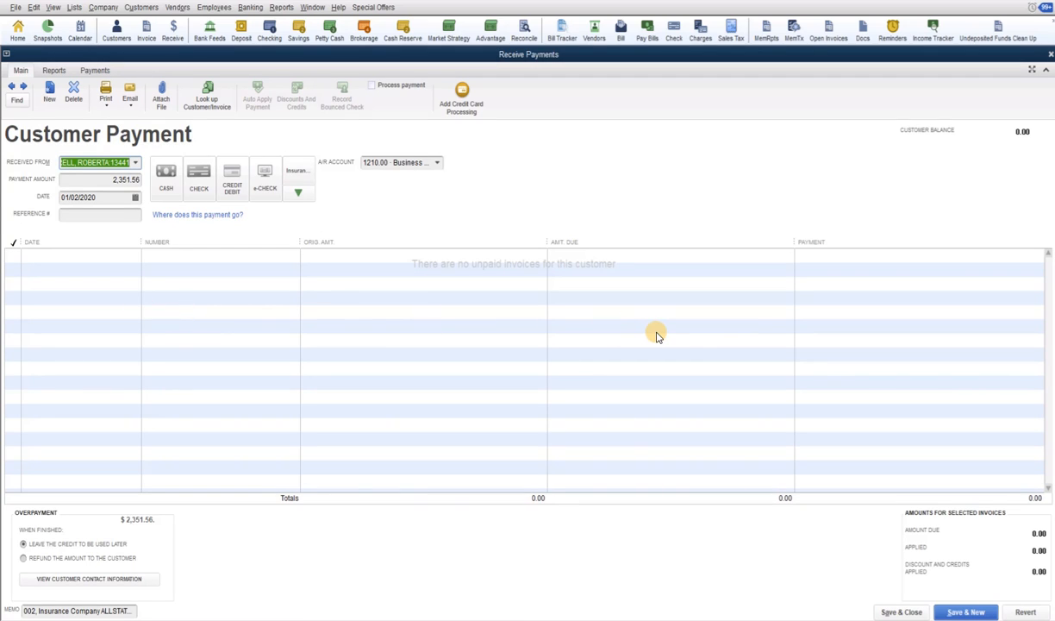
pyautogui.click(1050, 55)
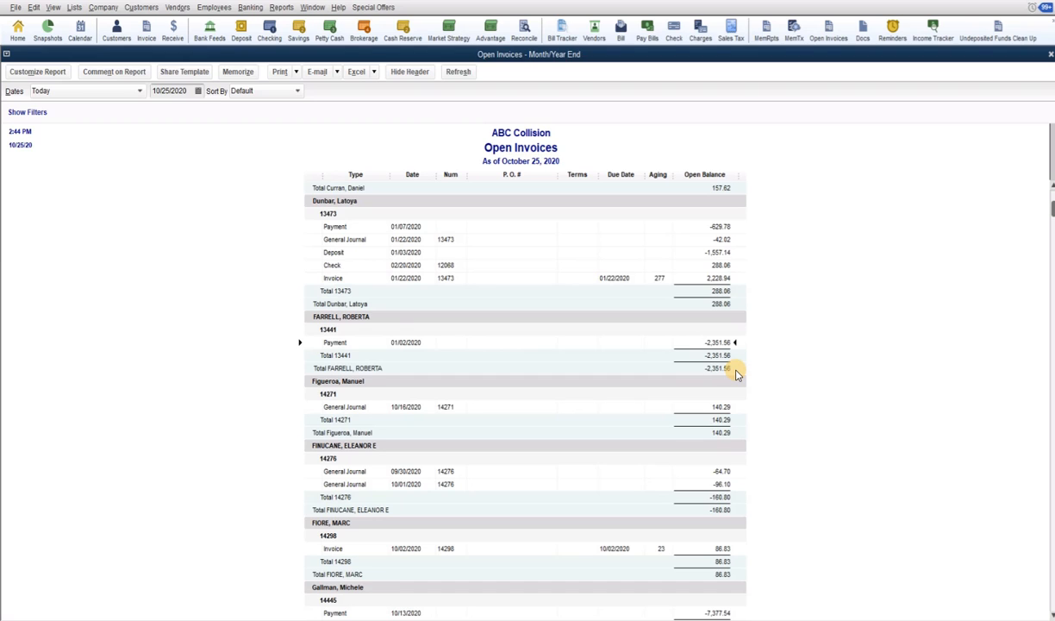
# Switch to the matching repair order workfile and examine the insurance check and Visa receipts
pyautogui.hotkey('alt', 'Tab')
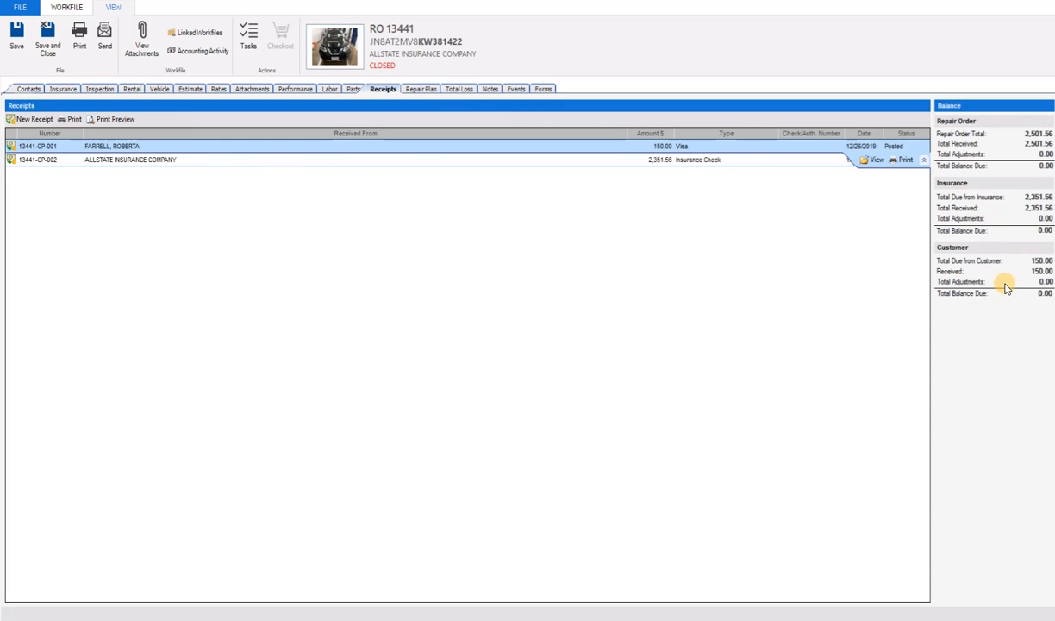
pyautogui.click(653, 159)
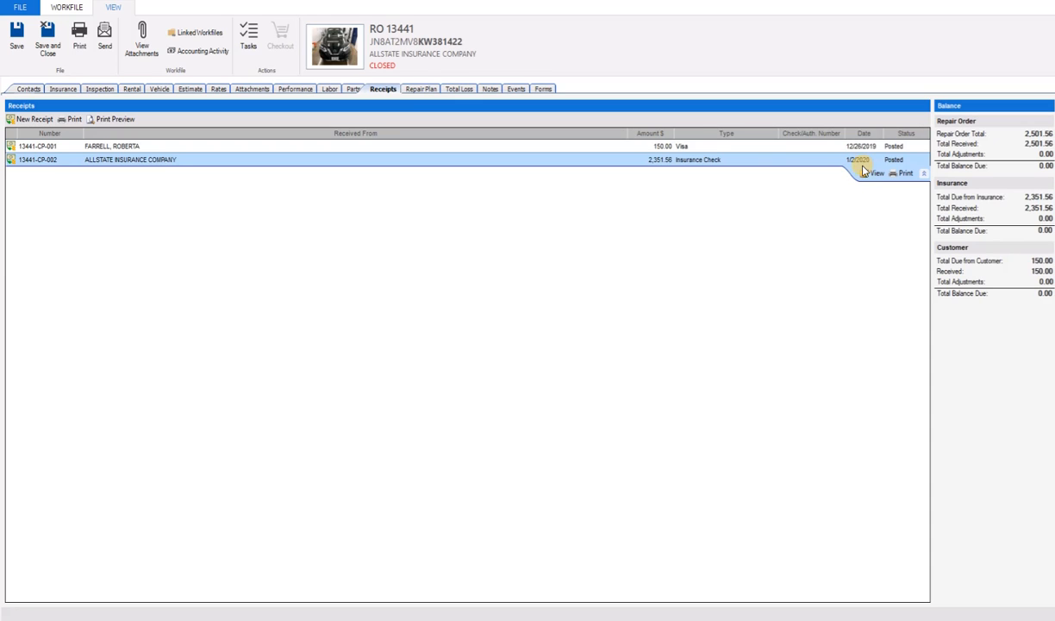
pyautogui.click(683, 149)
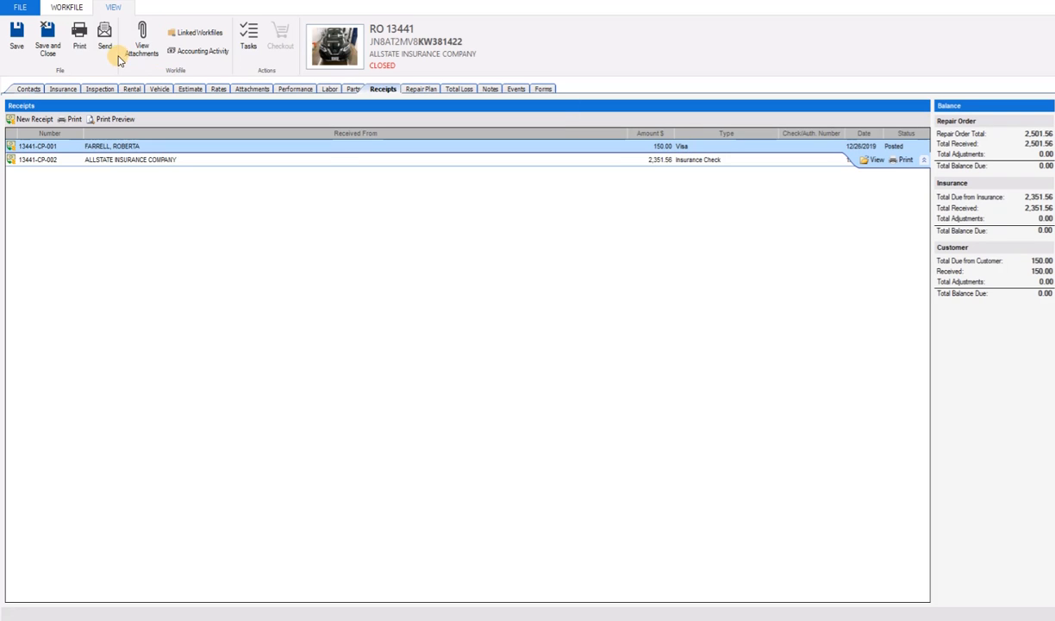
# Review the repair order's accounting activity for the export status of its invoice and receipts, and return to the Open Invoices report in QuickBooks
pyautogui.click(204, 53)
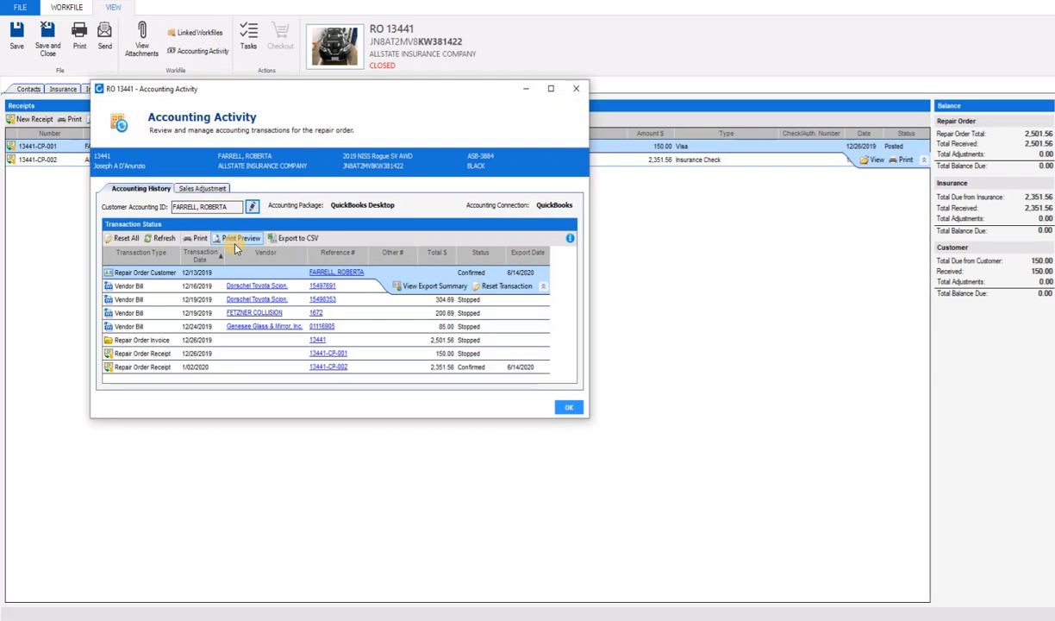
pyautogui.click(174, 342)
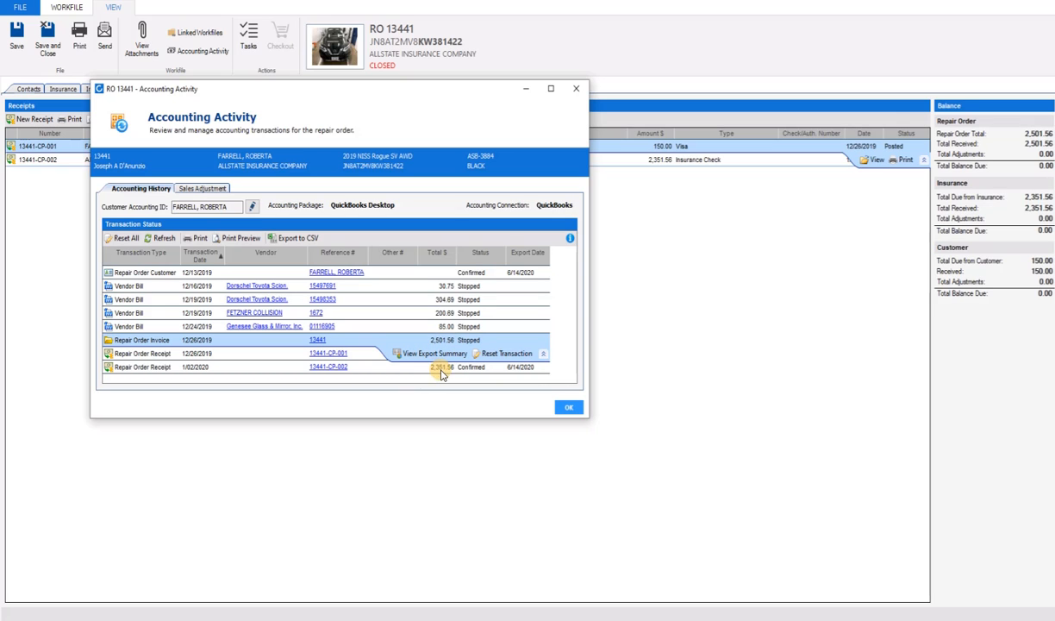
pyautogui.click(569, 407)
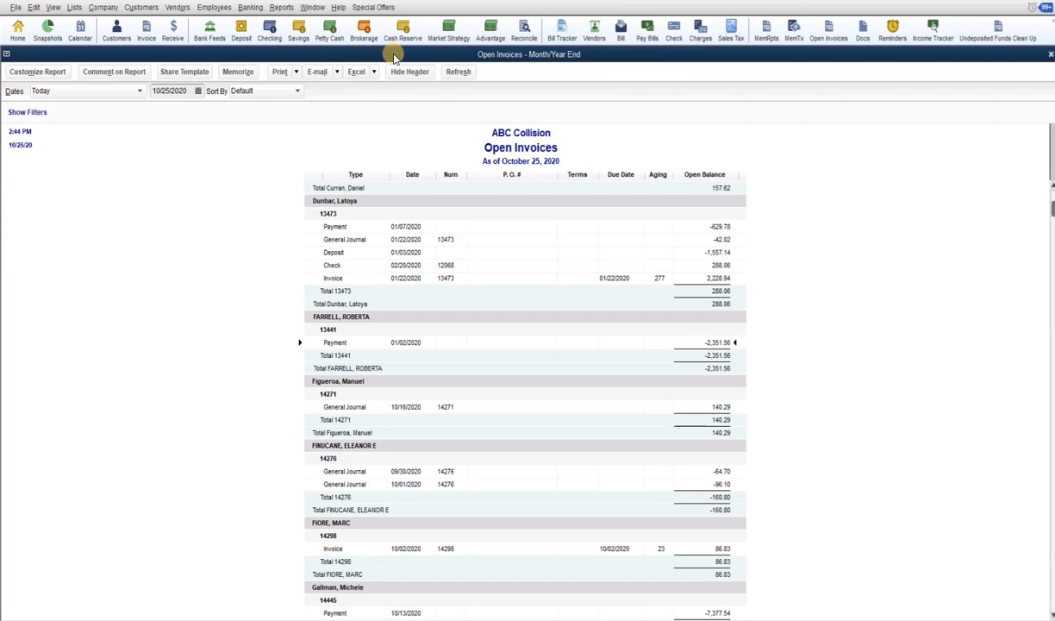
# Start a new invoice and assign it to the customer's job that holds the unapplied payment
pyautogui.click(146, 33)
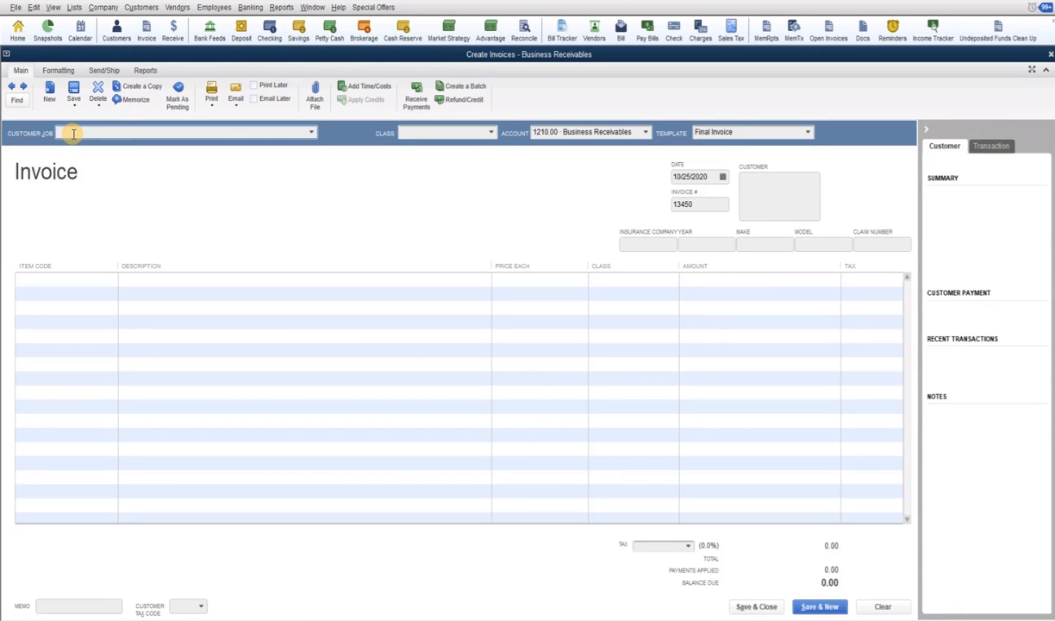
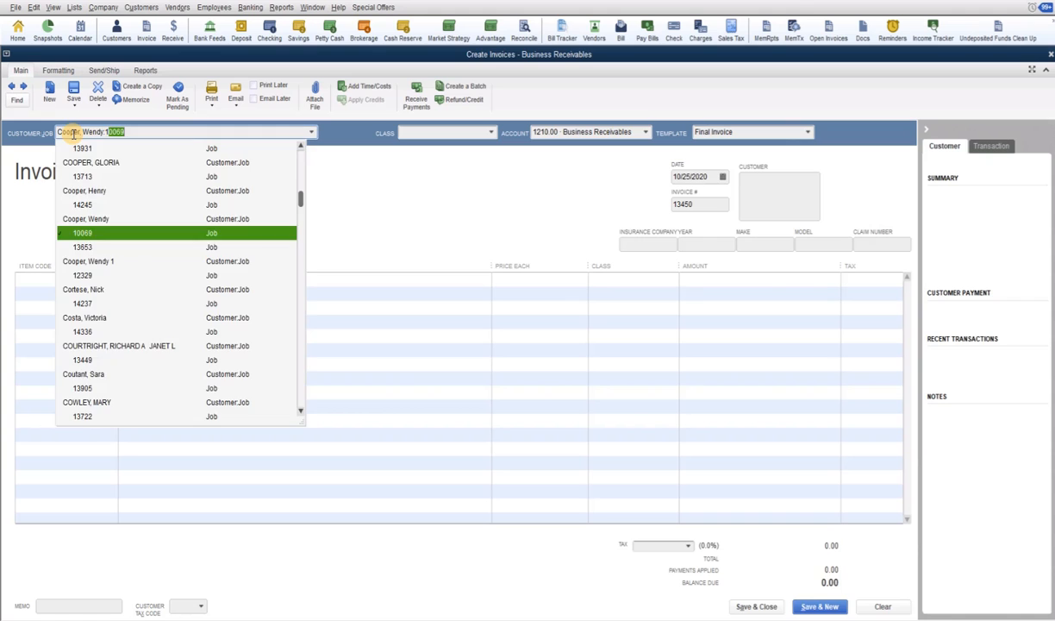
pyautogui.write('3441')
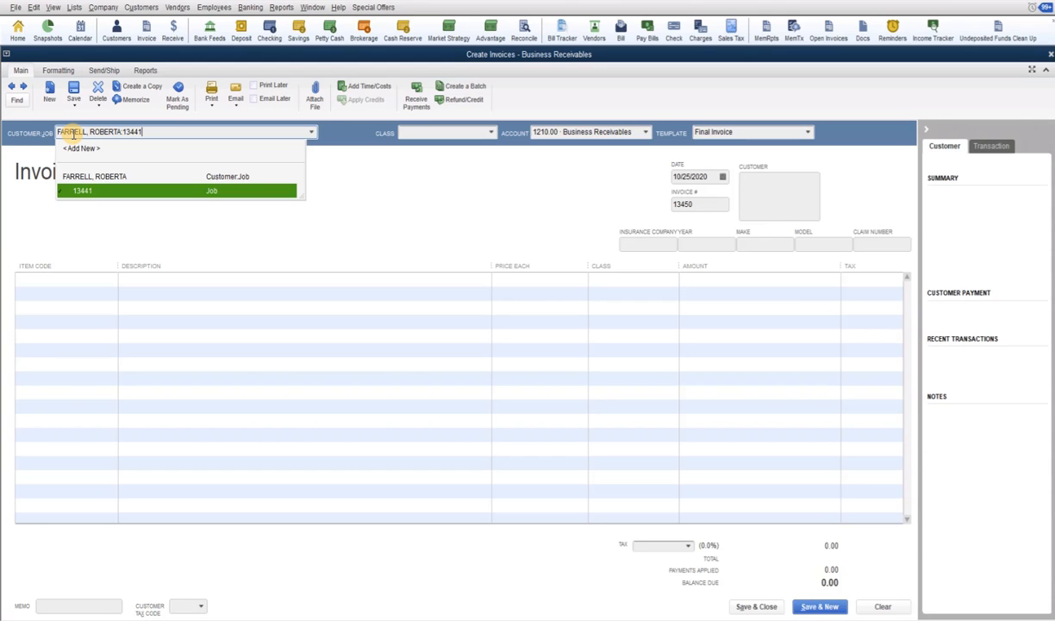
pyautogui.press('Tab')
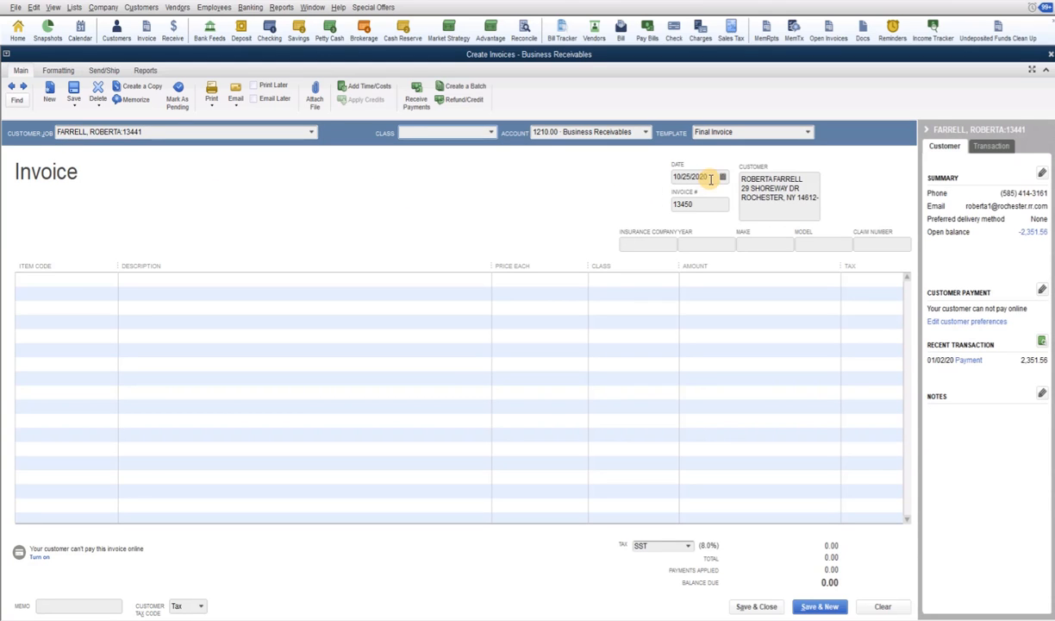
# Date the invoice 12/31/2019 and set its invoice number to the job's repair order number
pyautogui.click(682, 177)
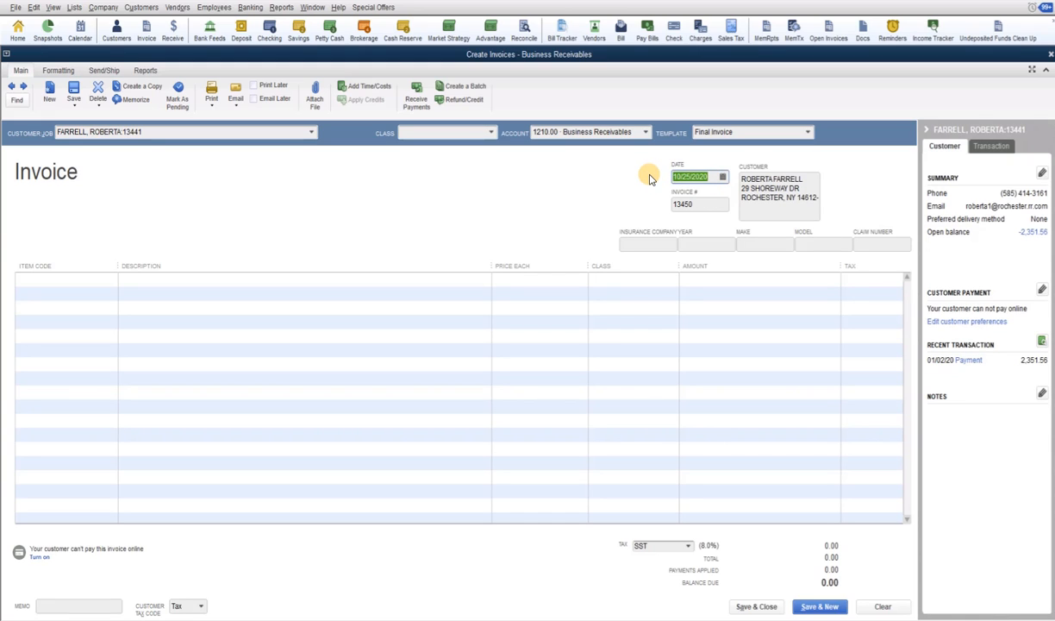
pyautogui.write('123119')
pyautogui.press('Tab')
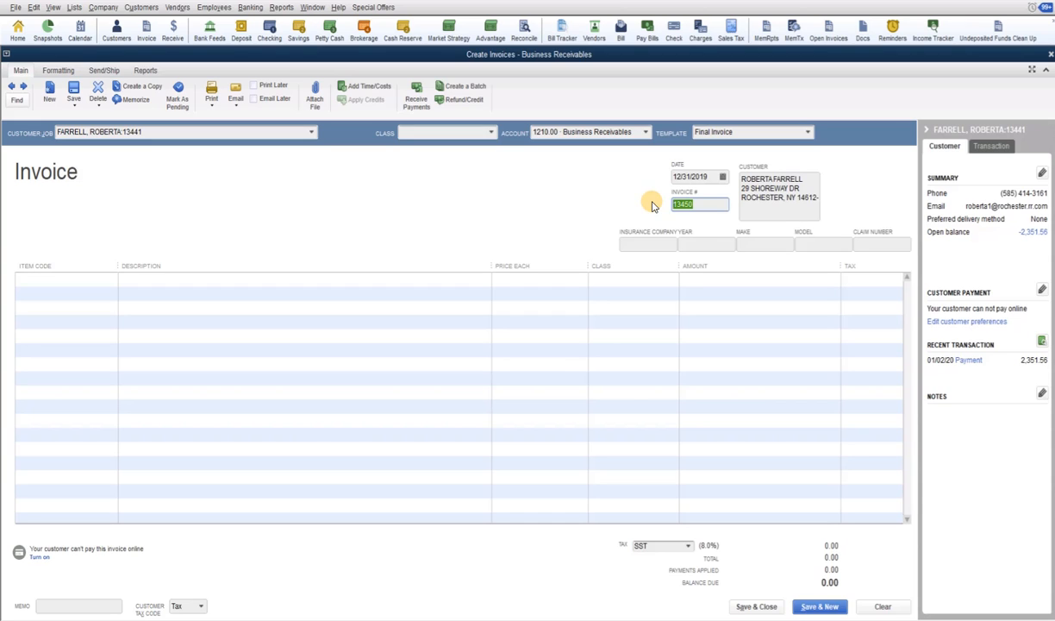
pyautogui.write('13441')
pyautogui.press('Tab')
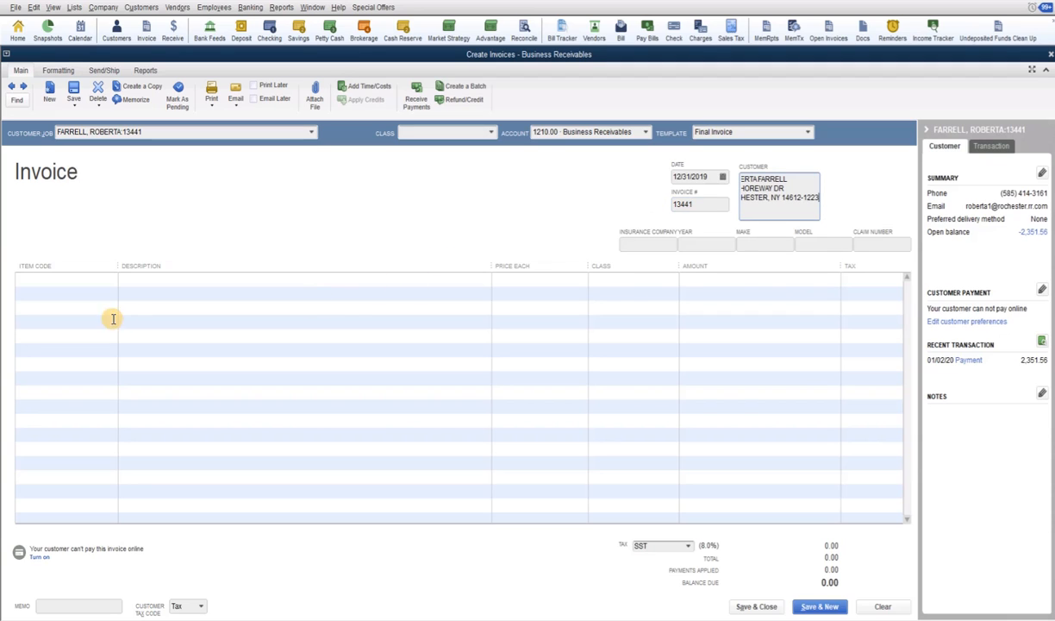
# Add an Opening Balance line item to the invoice with a price of 2,351.56
pyautogui.click(65, 278)
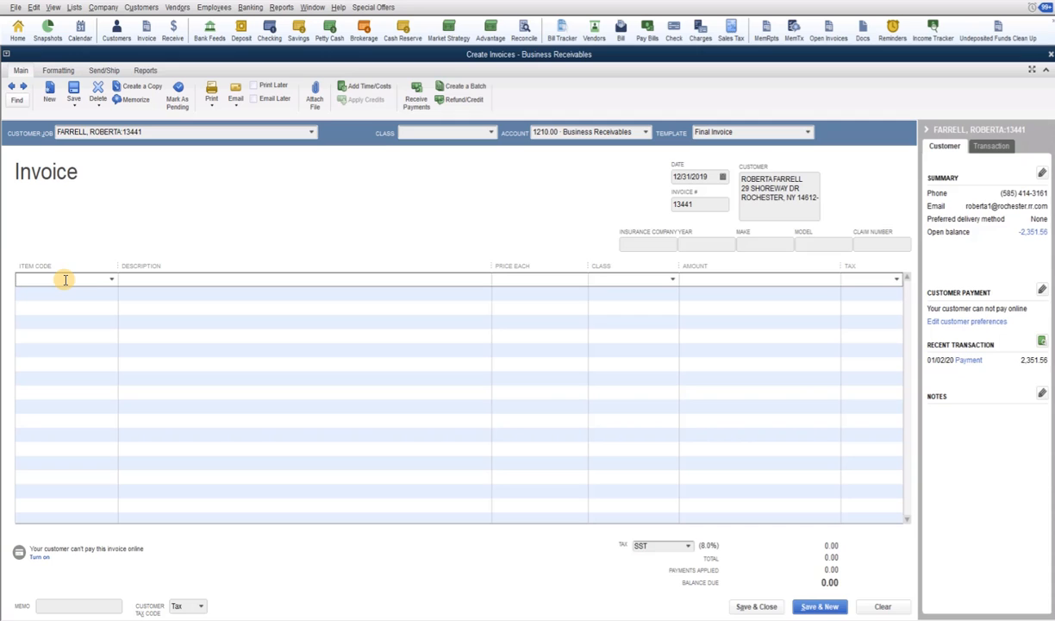
pyautogui.write('Opening Balance')
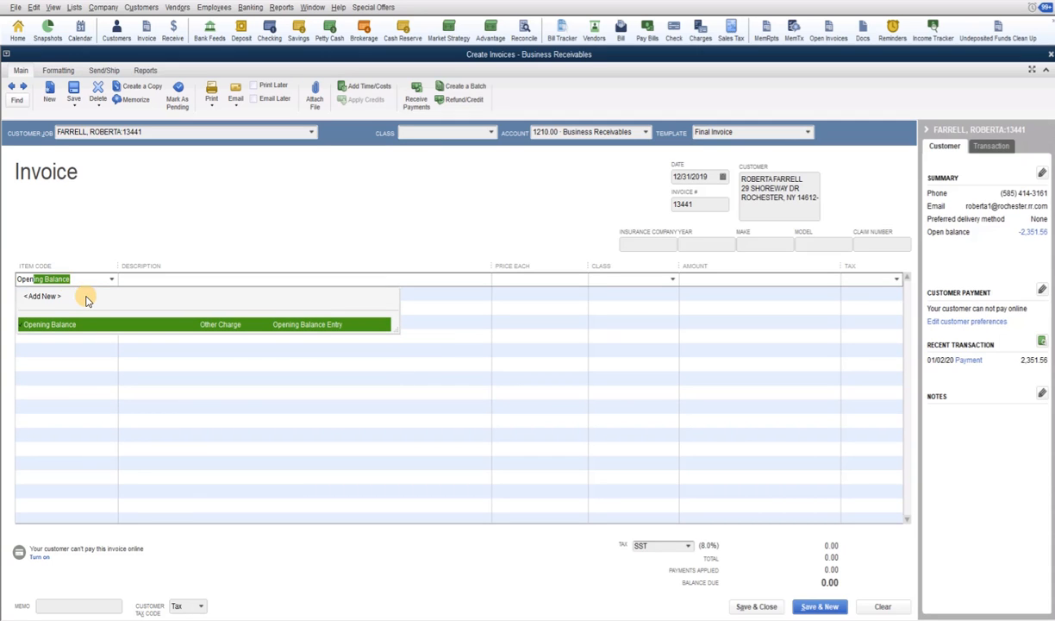
pyautogui.press('Tab')
pyautogui.press('Tab')
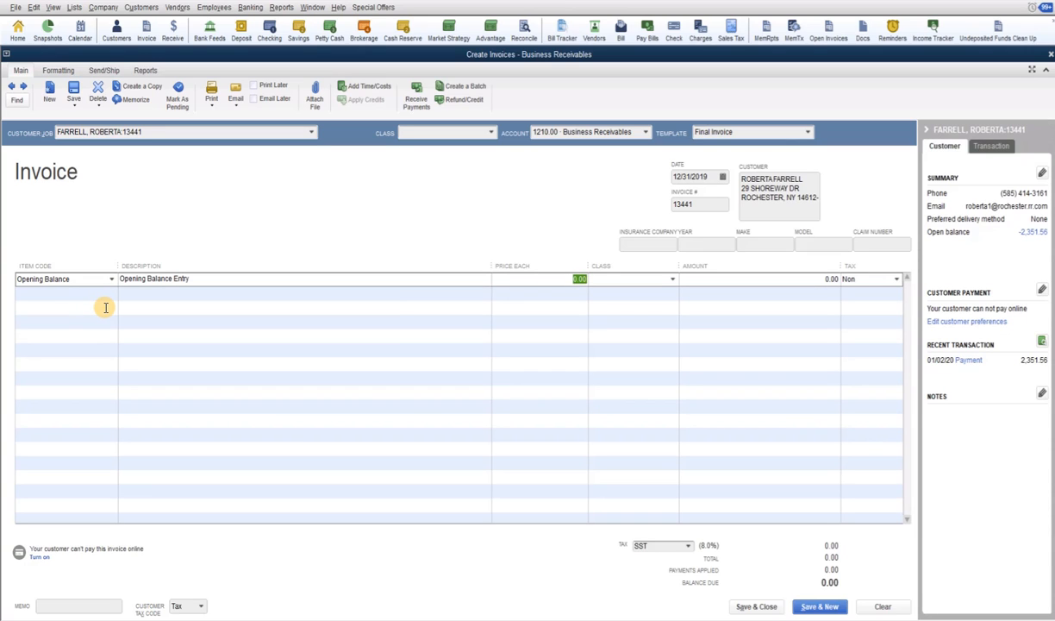
pyautogui.write('2351.56')
pyautogui.press('Tab')
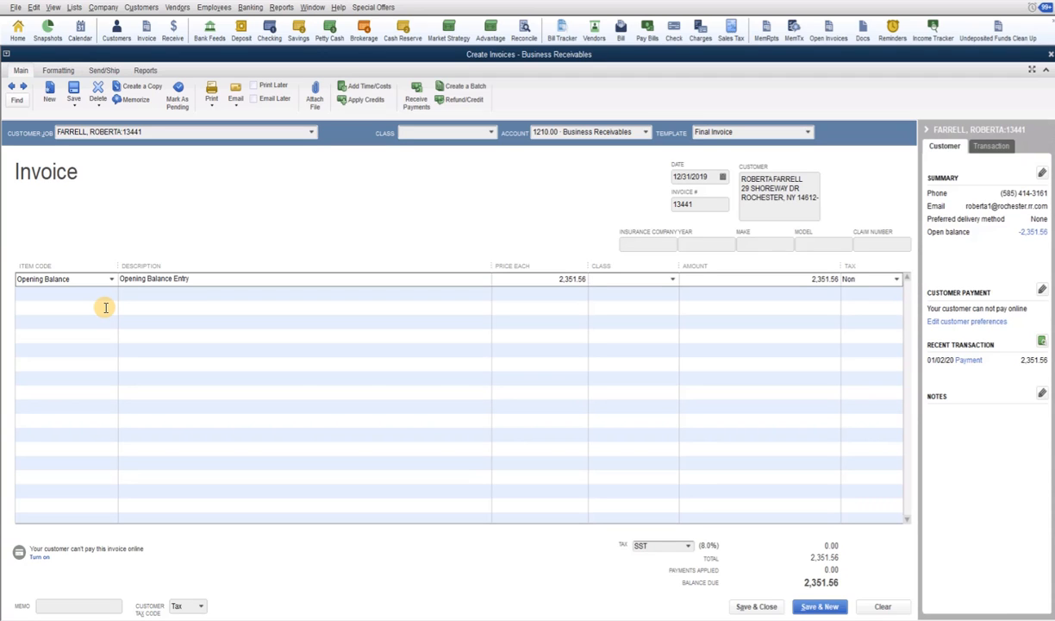
pyautogui.press('Tab')
# Save and close the invoice, entering the closing date password to authorize the closed-period change
pyautogui.click(743, 608)
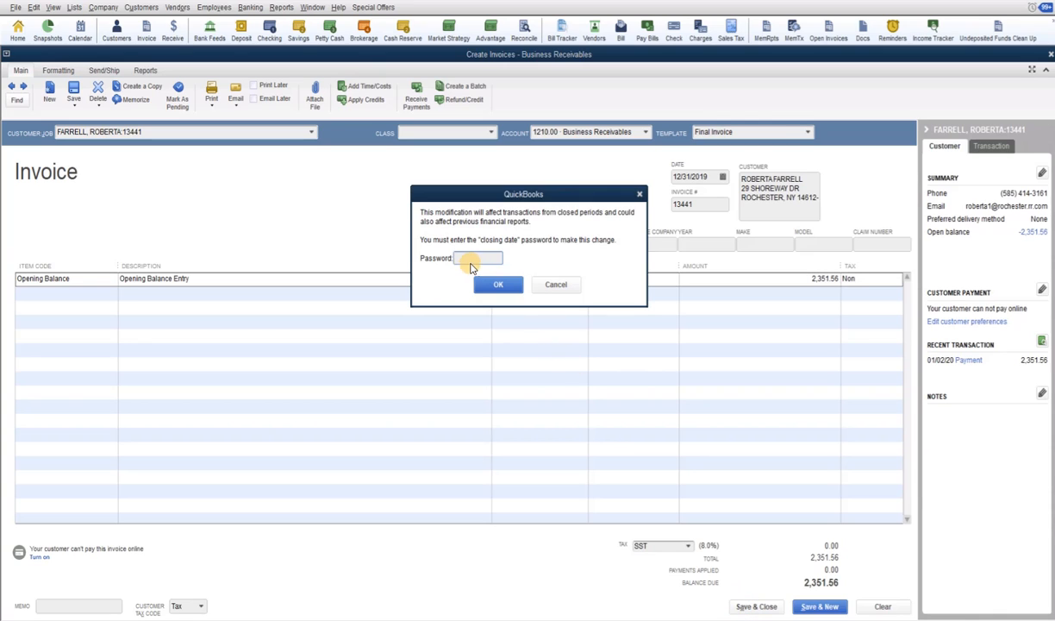
pyautogui.click(461, 259)
pyautogui.write('****')
pyautogui.press('Return')
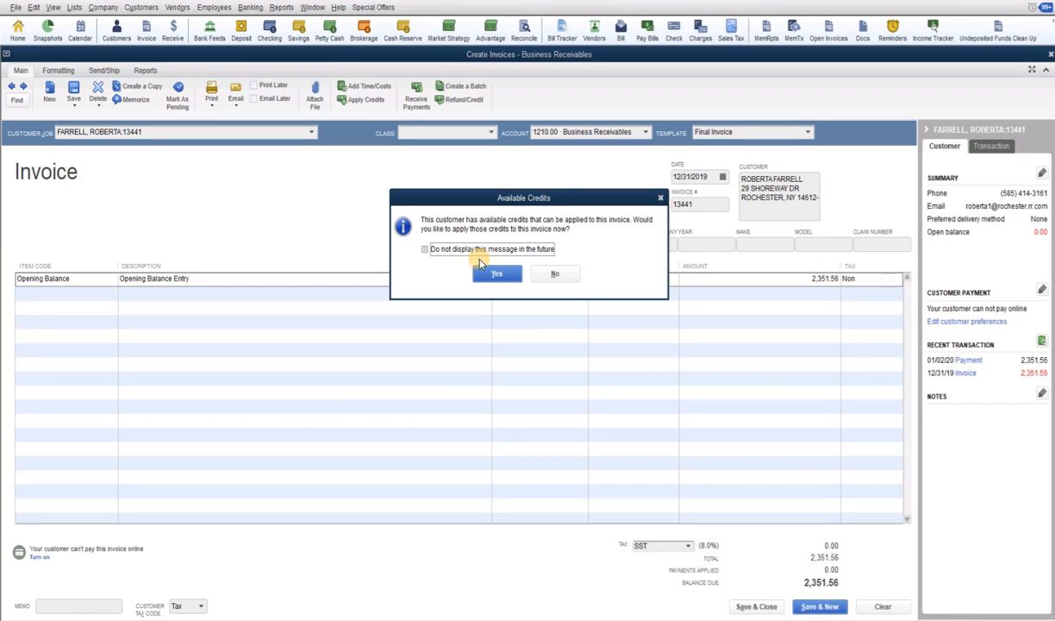
# Apply the customer's available 01/02/2020 payment credit of 2,351.56 to the new invoice
pyautogui.click(424, 248)
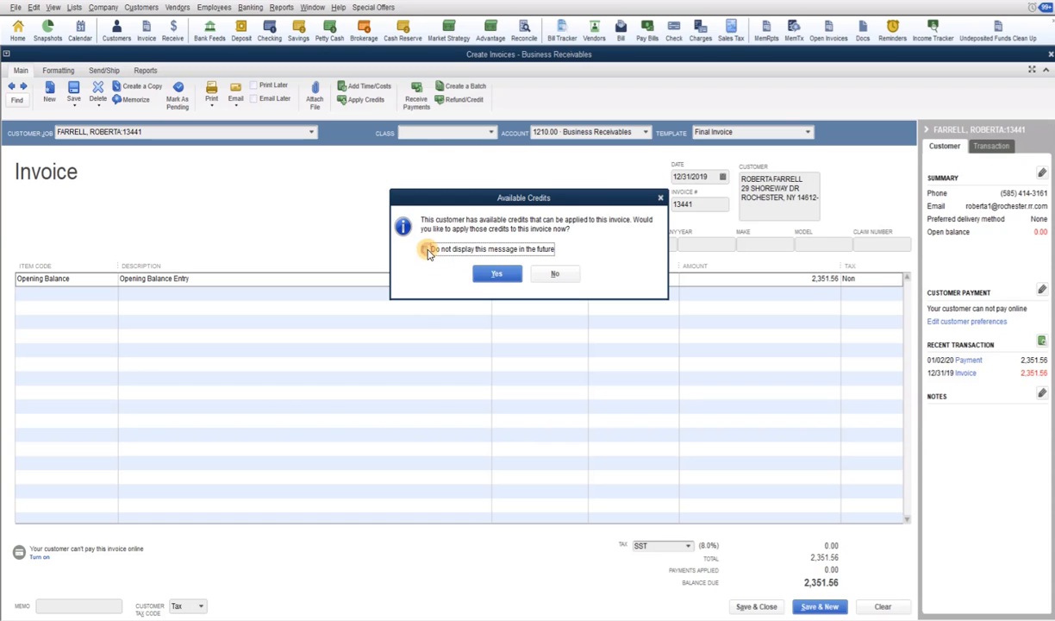
pyautogui.click(497, 274)
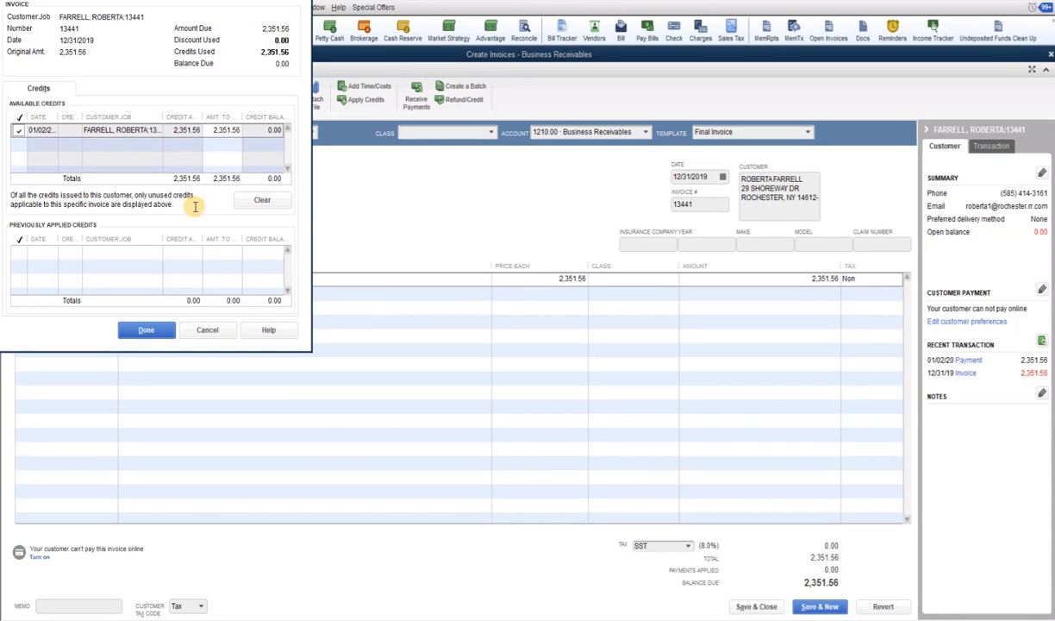
pyautogui.click(158, 332)
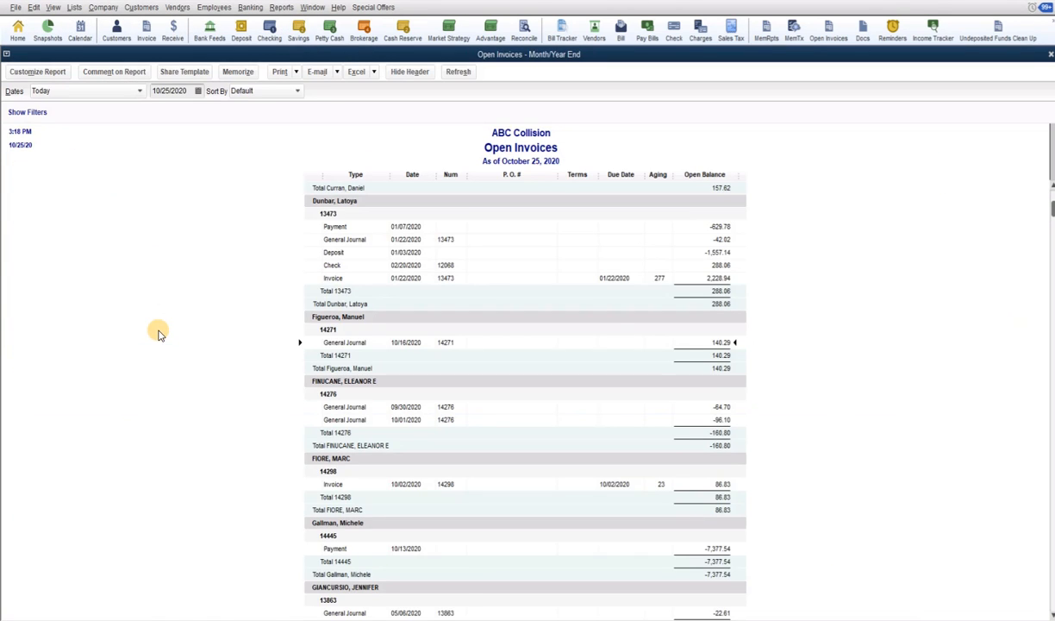